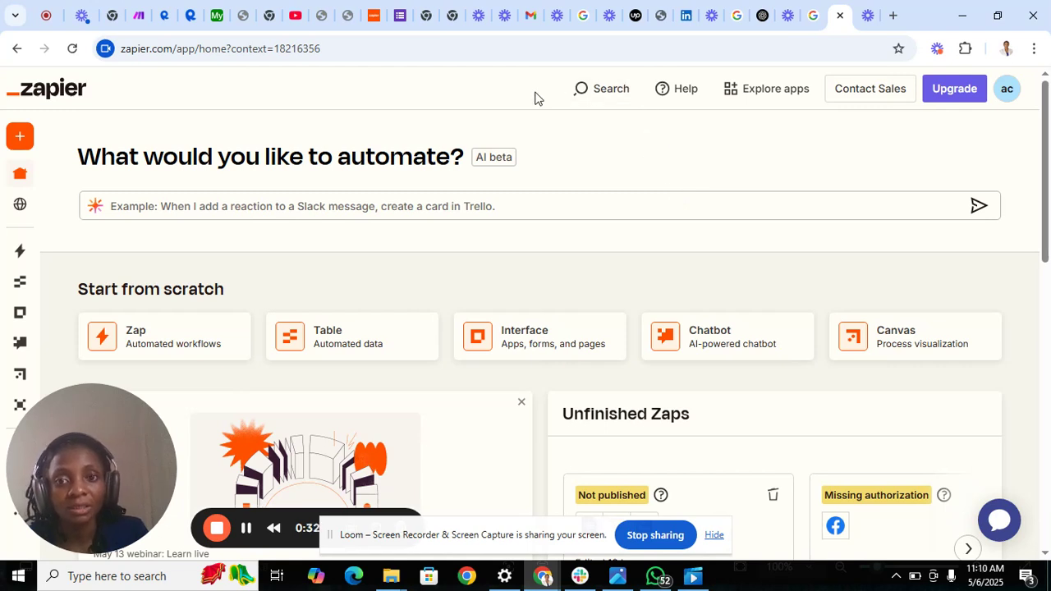
mouse_move(30, 144)
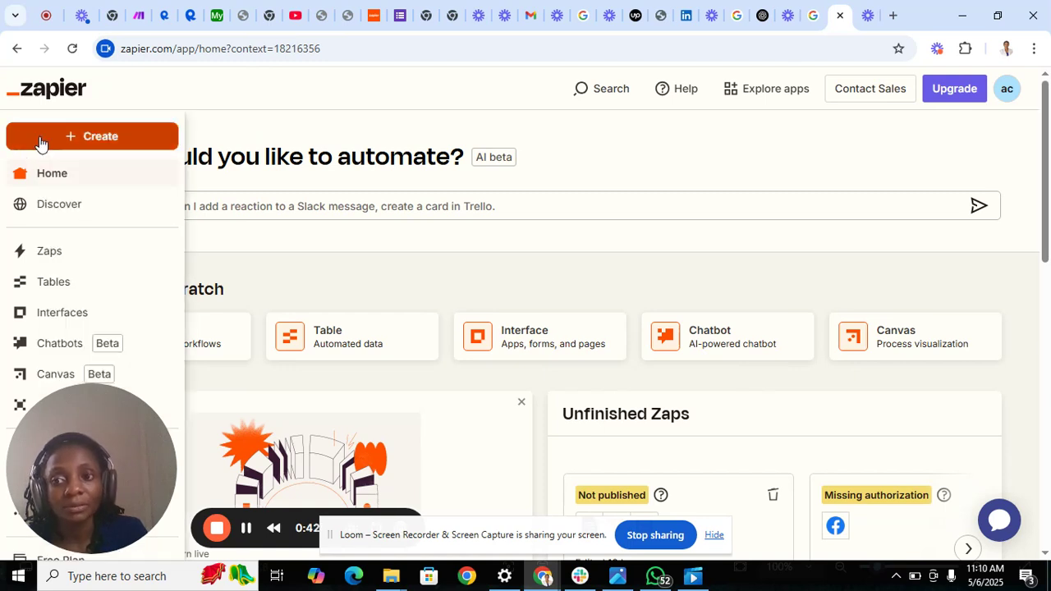
click(105, 139)
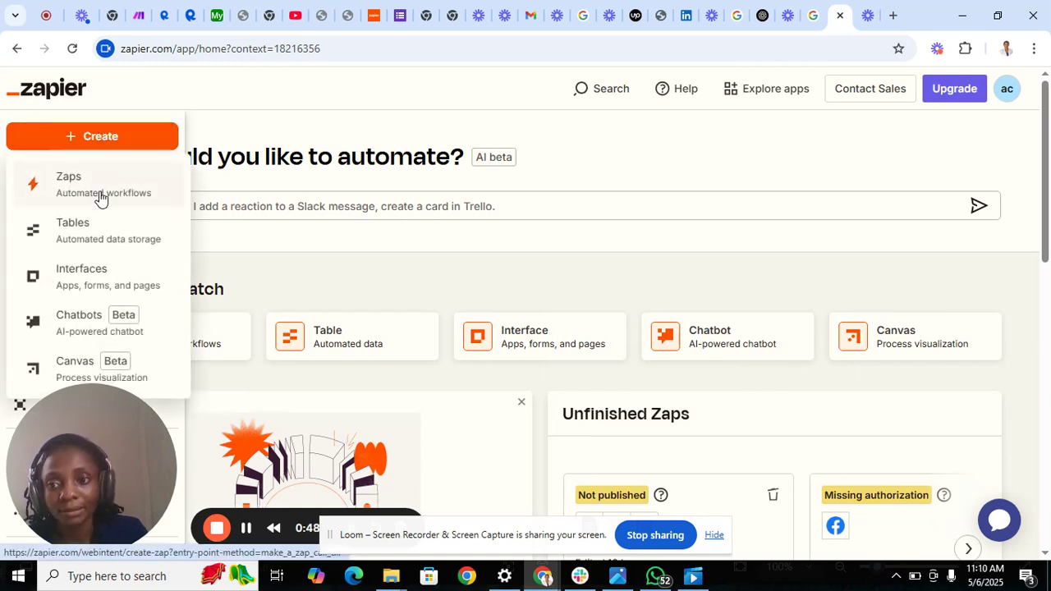
click(27, 144)
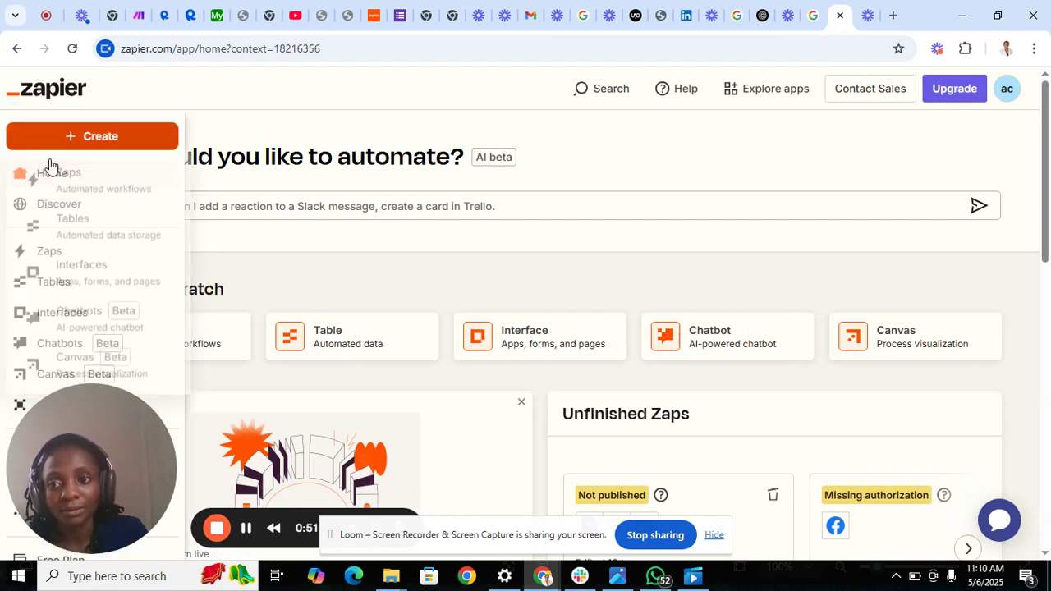
click(100, 185)
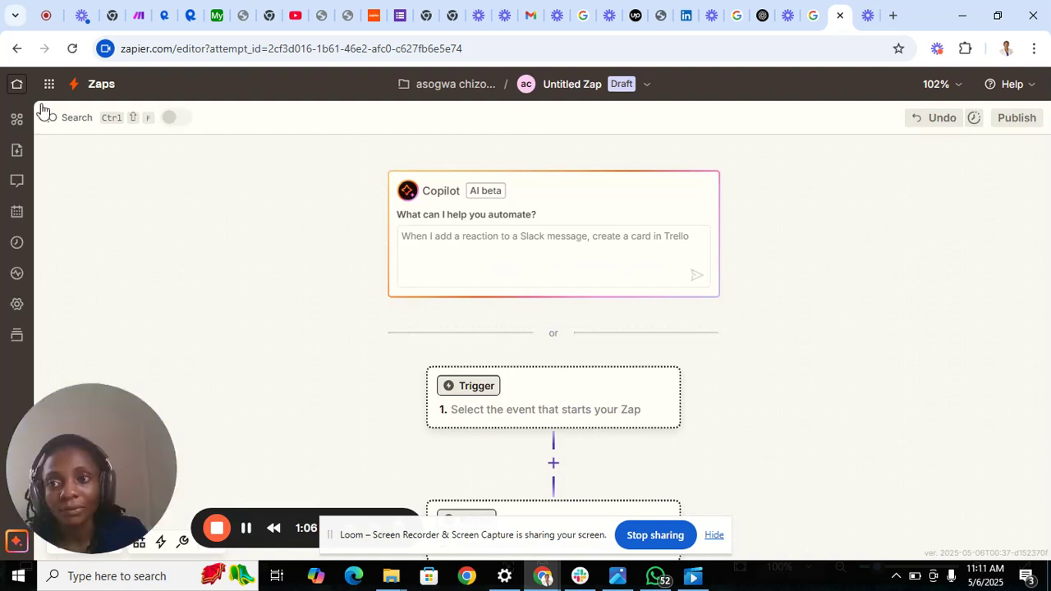
click(17, 49)
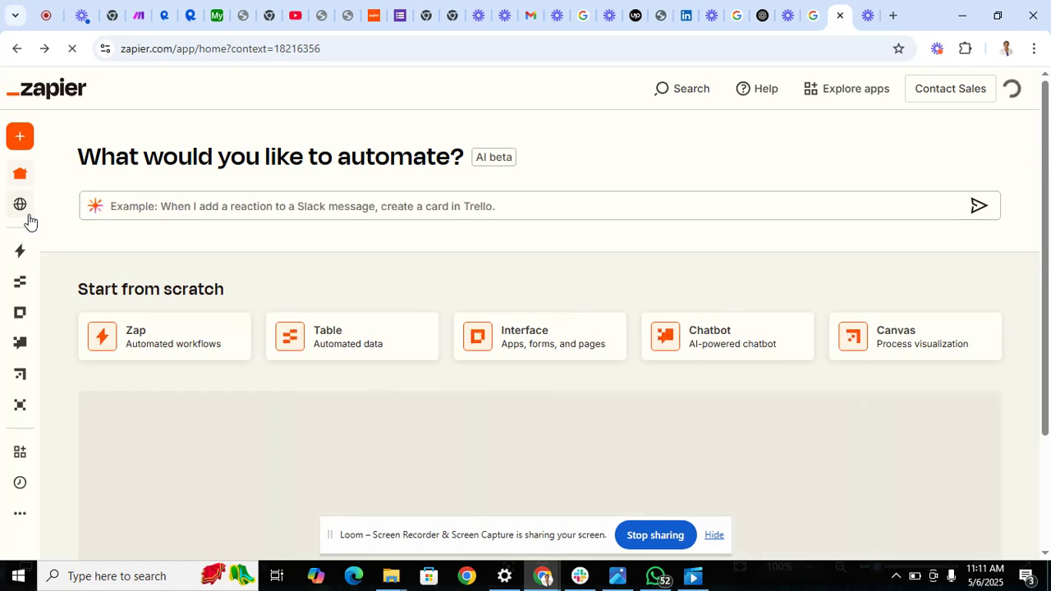
Go to the list of existing Zaps, create a new Zap, and open the app selection for its trigger.
mouse_move(19, 256)
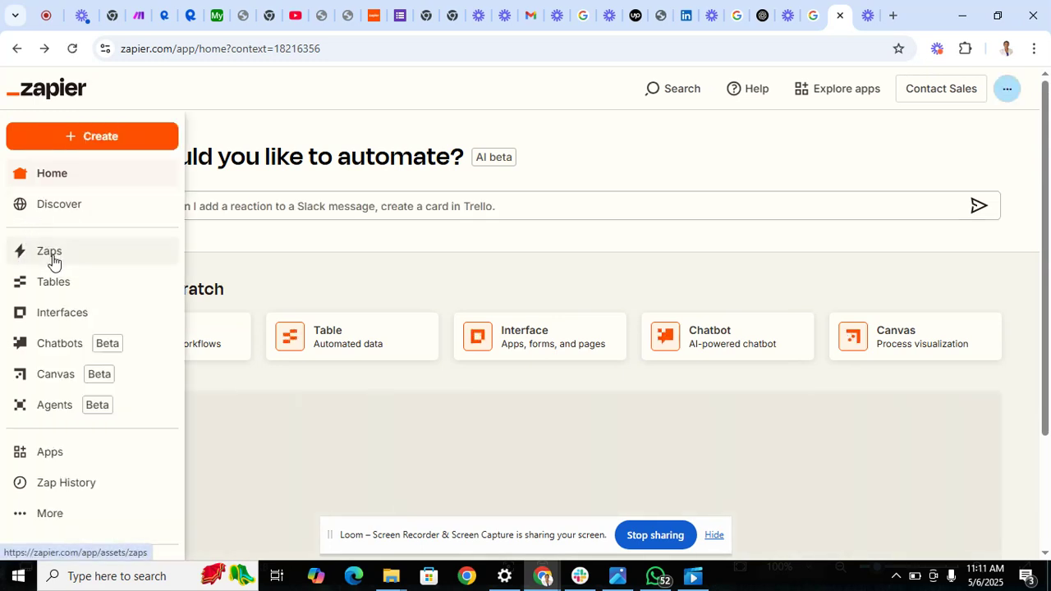
click(53, 261)
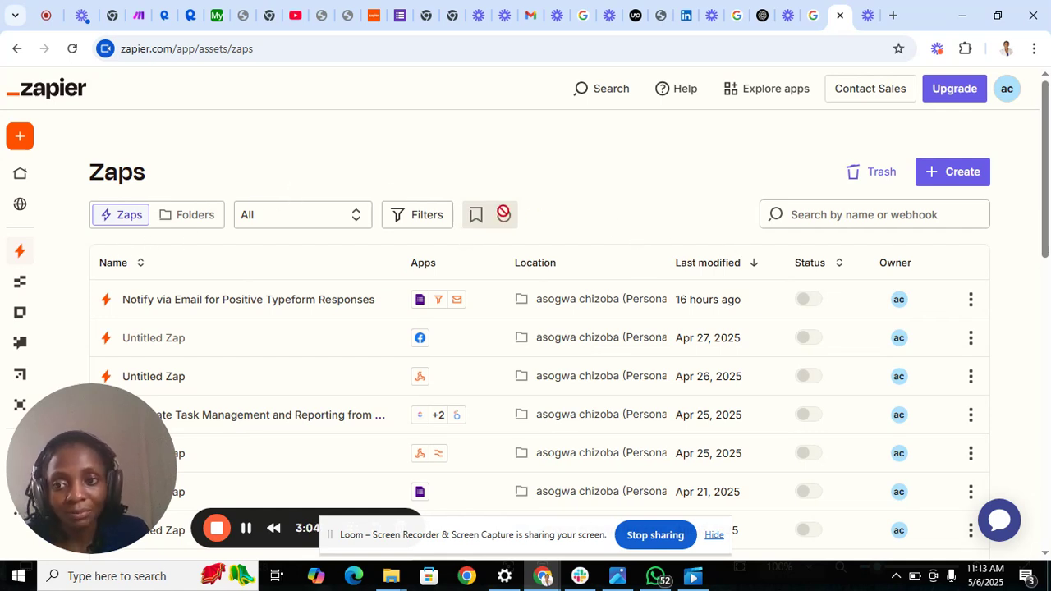
click(19, 140)
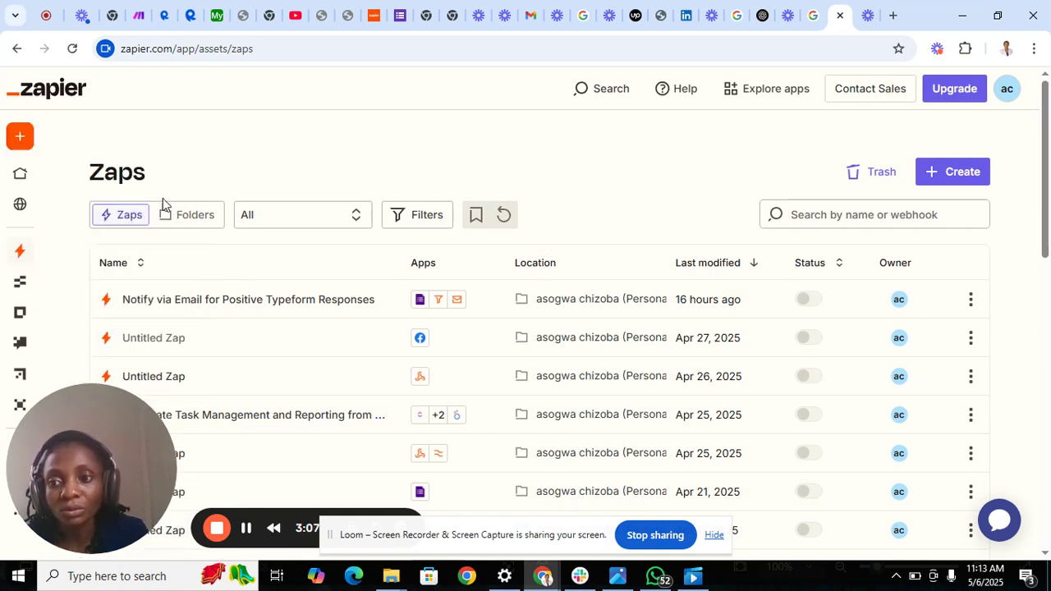
click(35, 139)
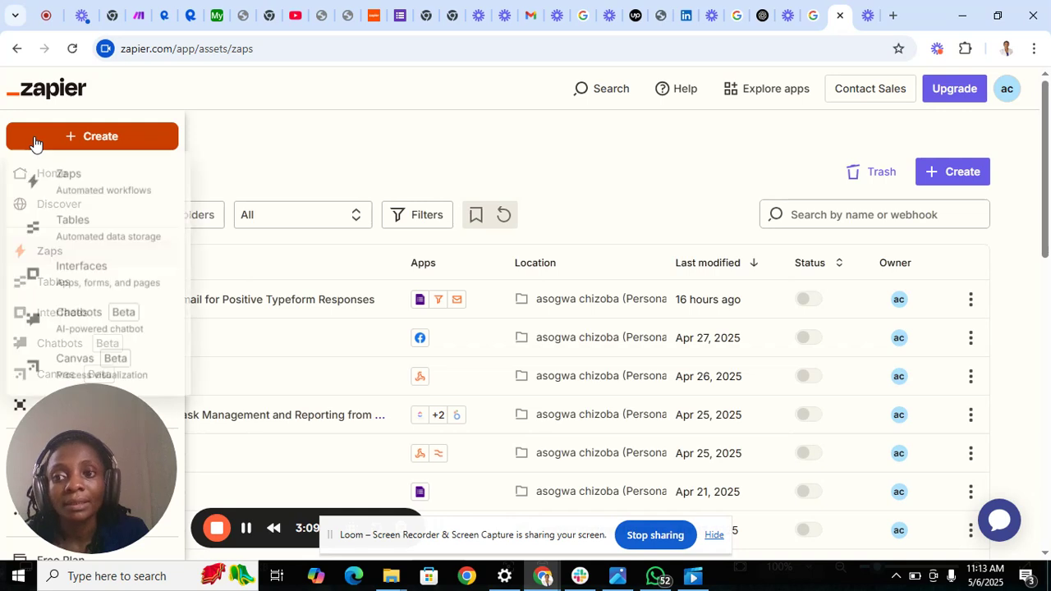
click(83, 181)
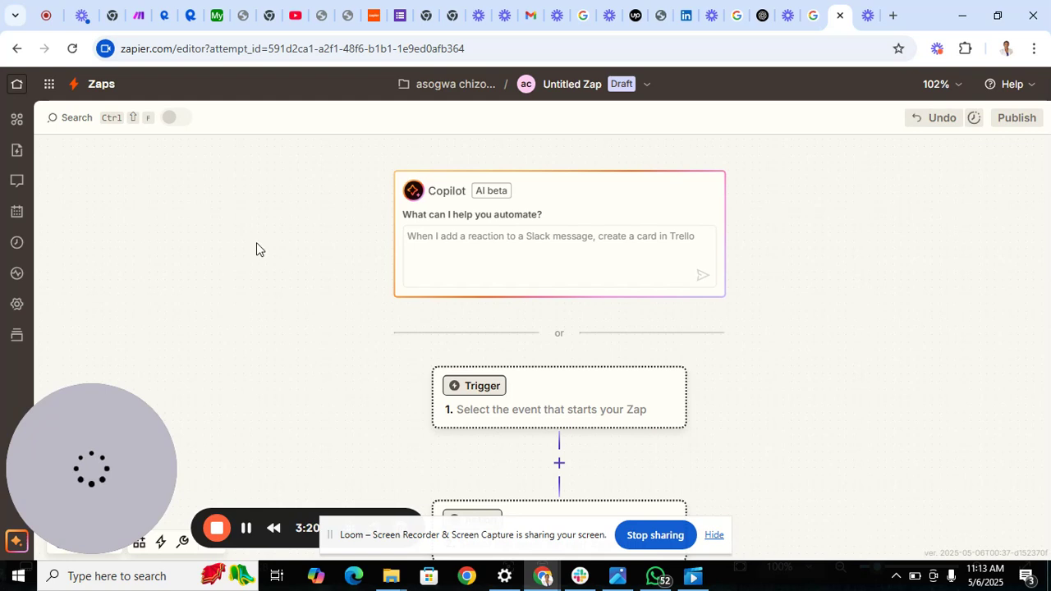
click(558, 464)
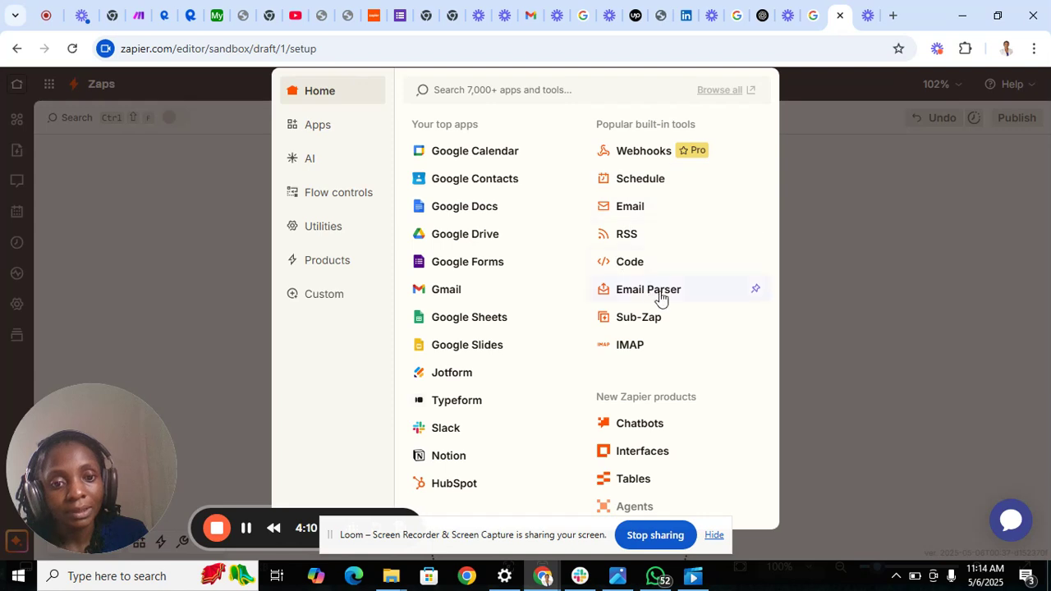
click(526, 88)
text(filter)
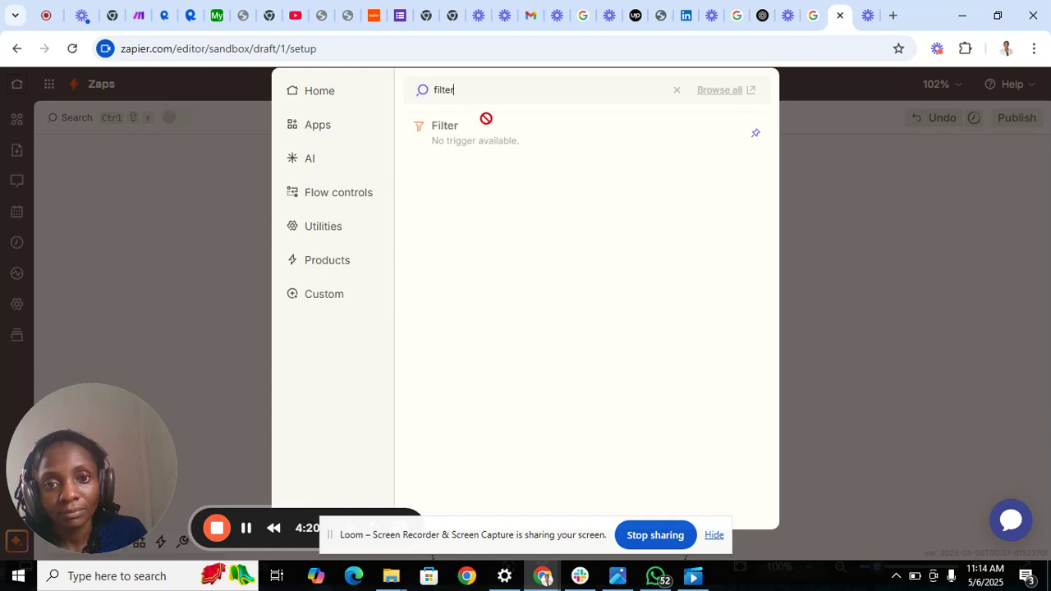
click(680, 92)
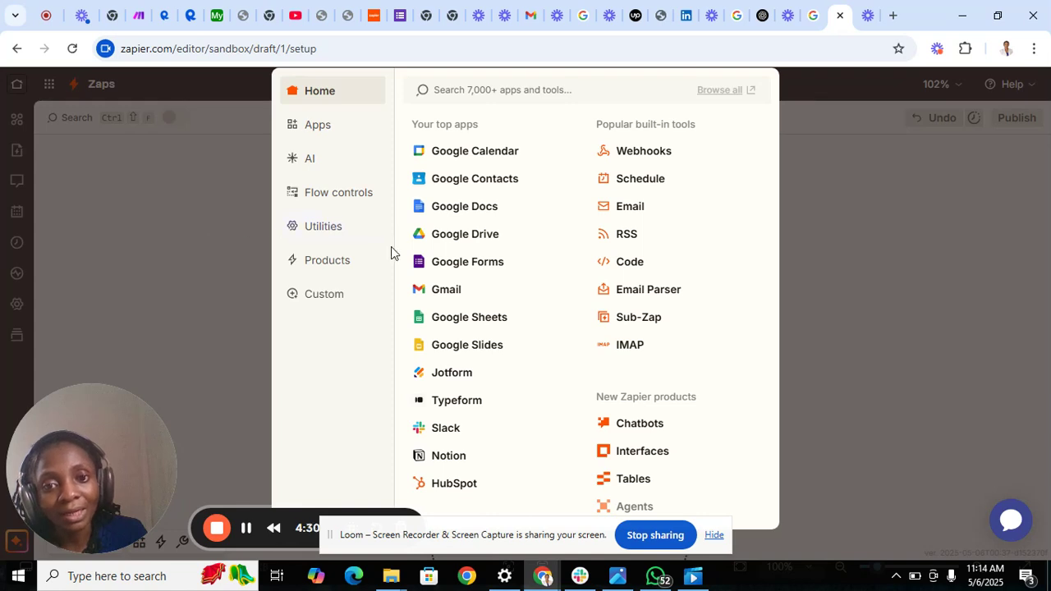
Choose Google Forms as the trigger app and add Filter as the Zap's second step.
click(439, 267)
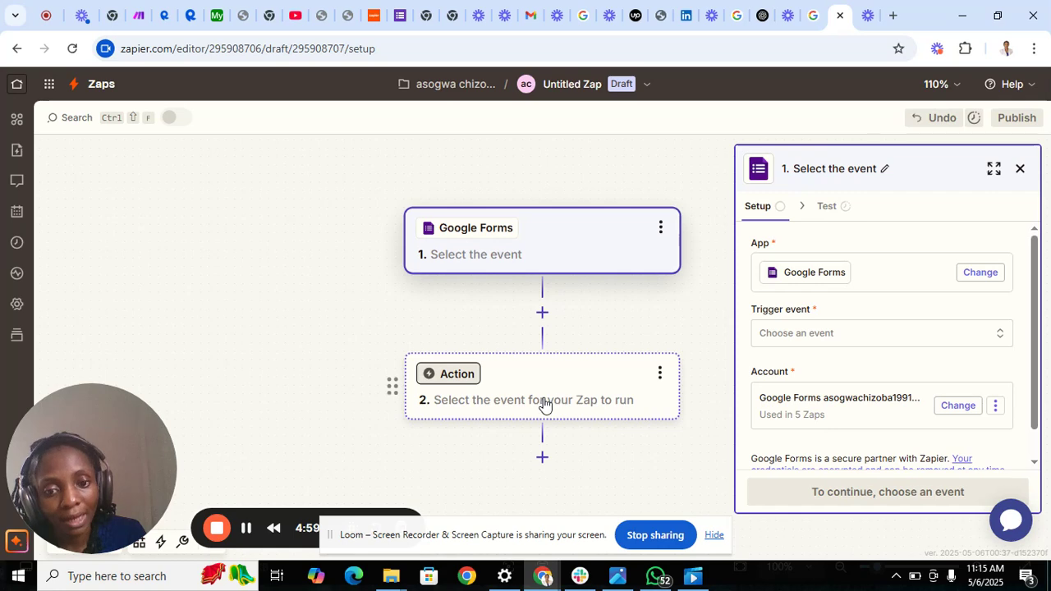
click(542, 458)
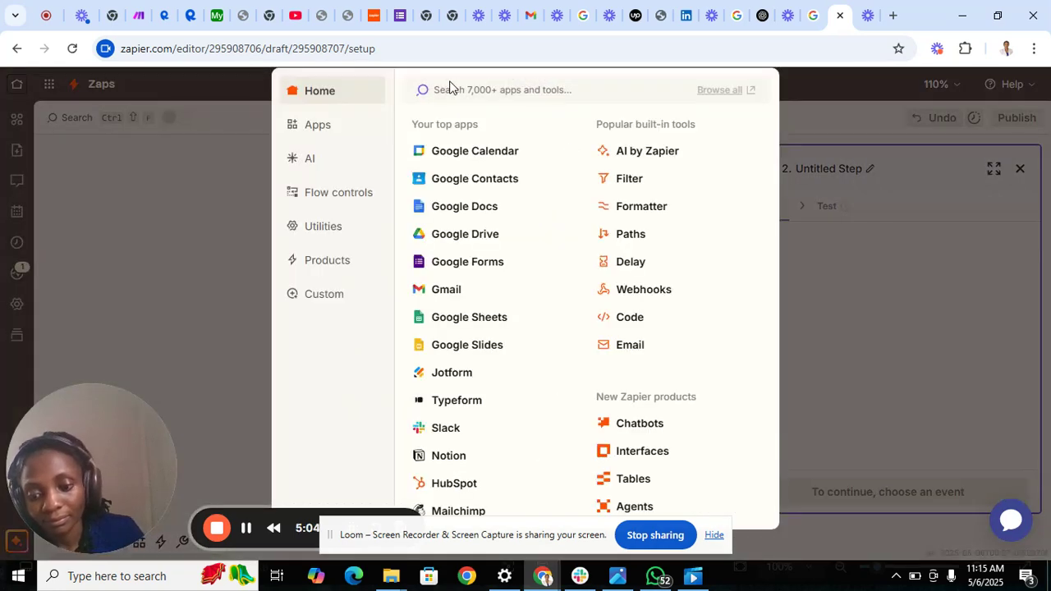
text(fl)
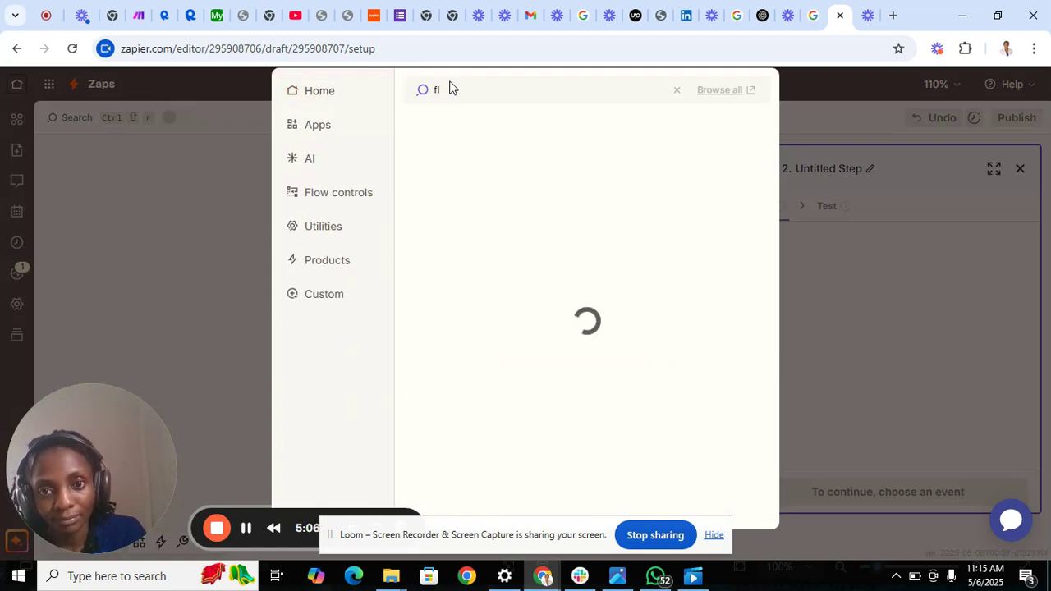
key(BackSpace)
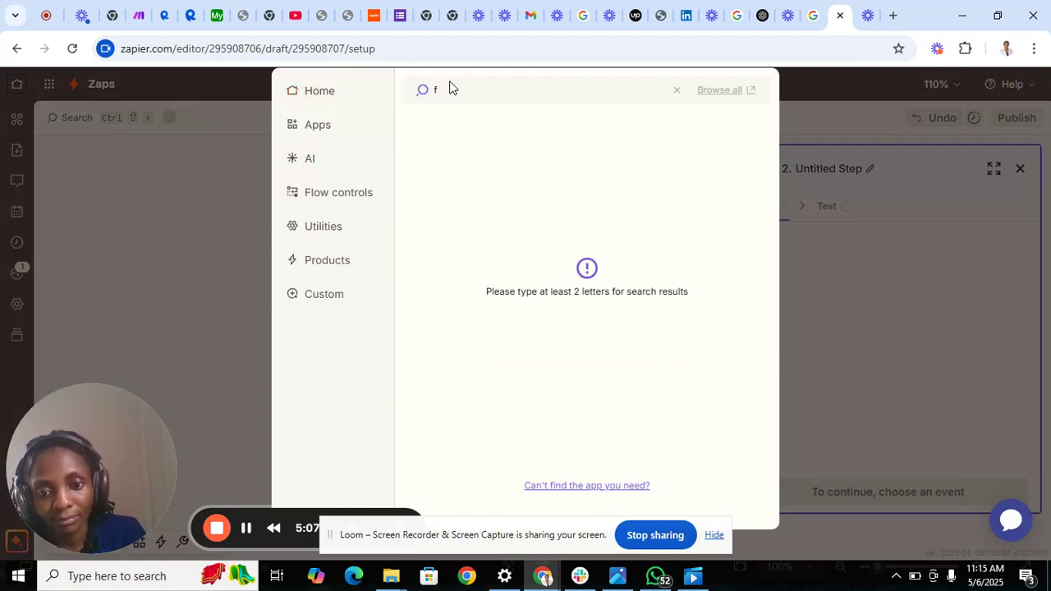
text(ilte)
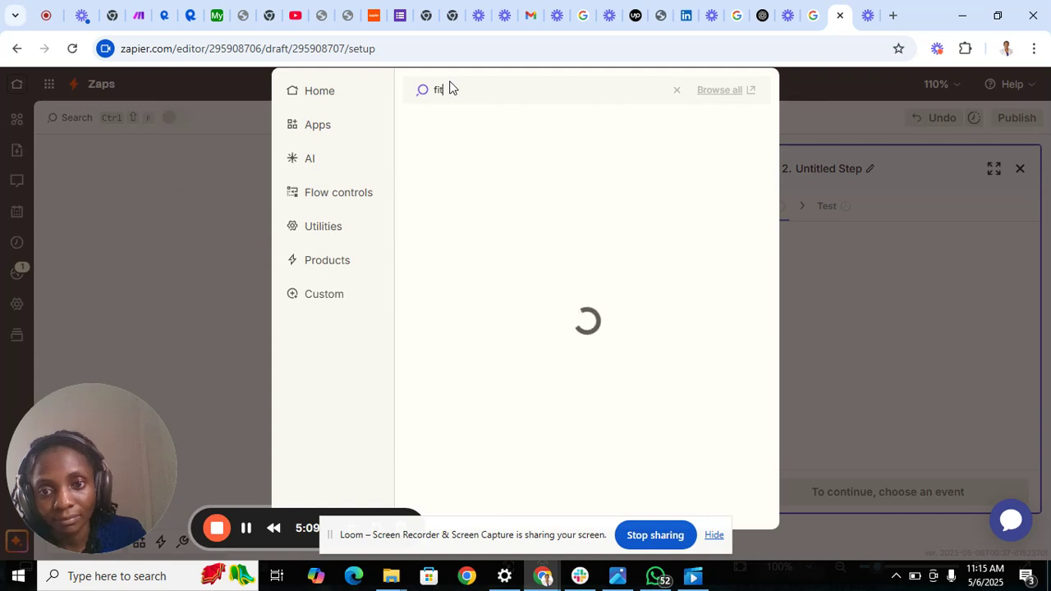
text(r)
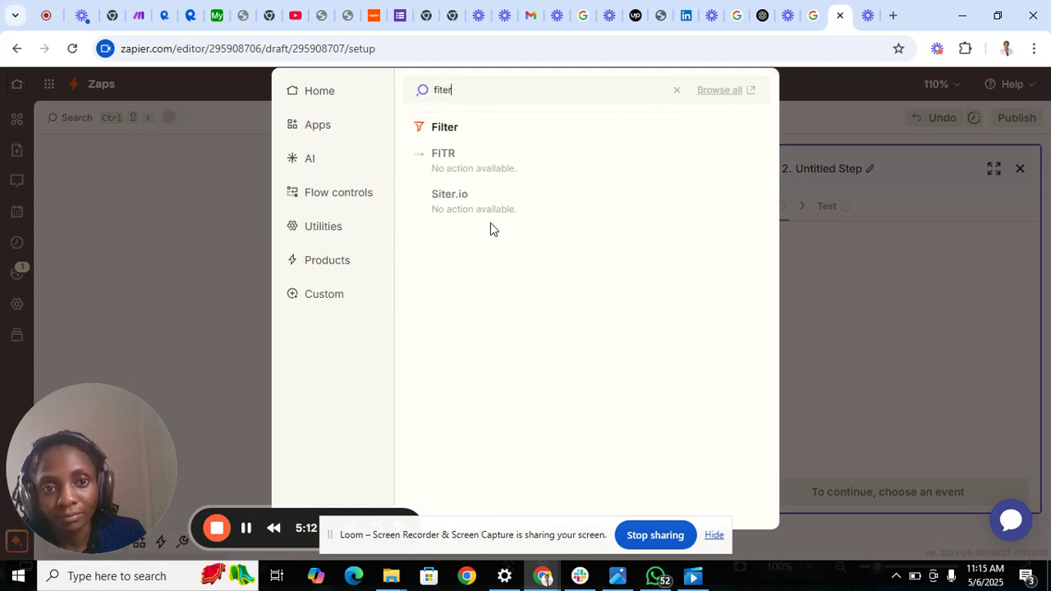
click(462, 128)
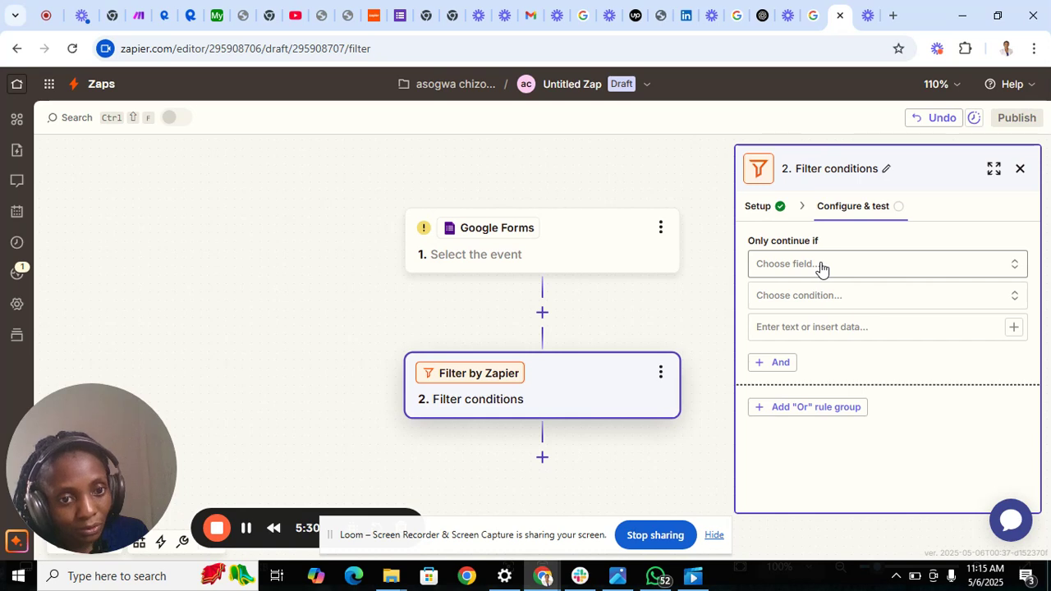
Set the Google Forms trigger event to New or Updated Form Response and proceed to its configuration.
click(523, 262)
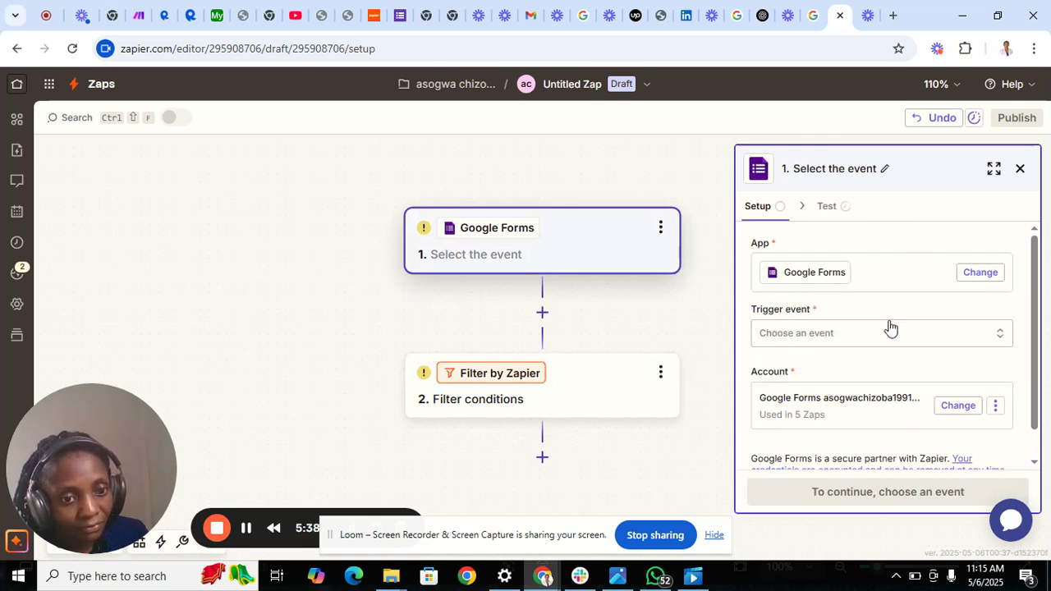
click(856, 332)
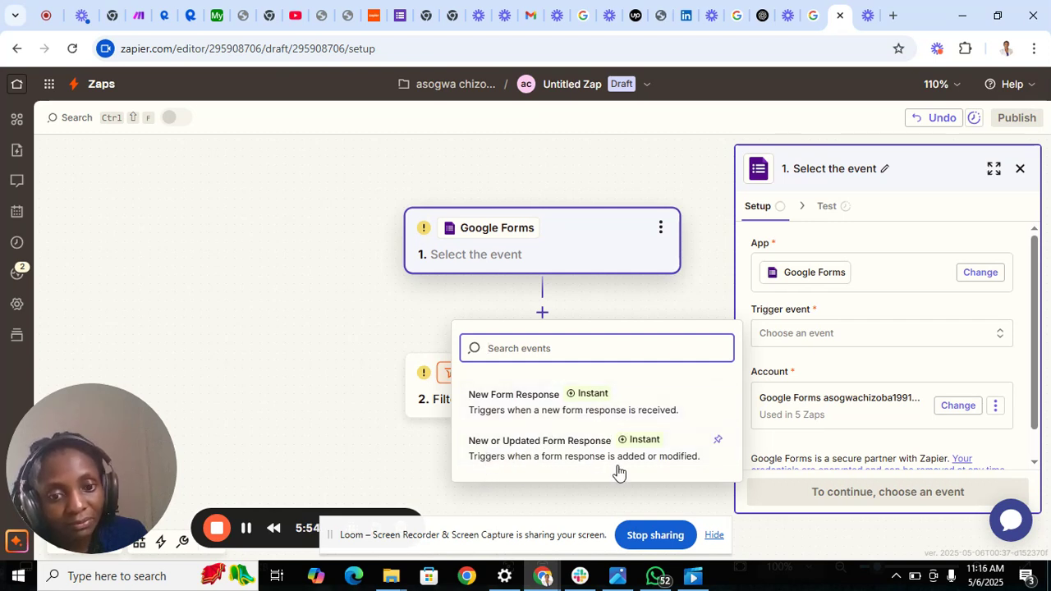
click(575, 448)
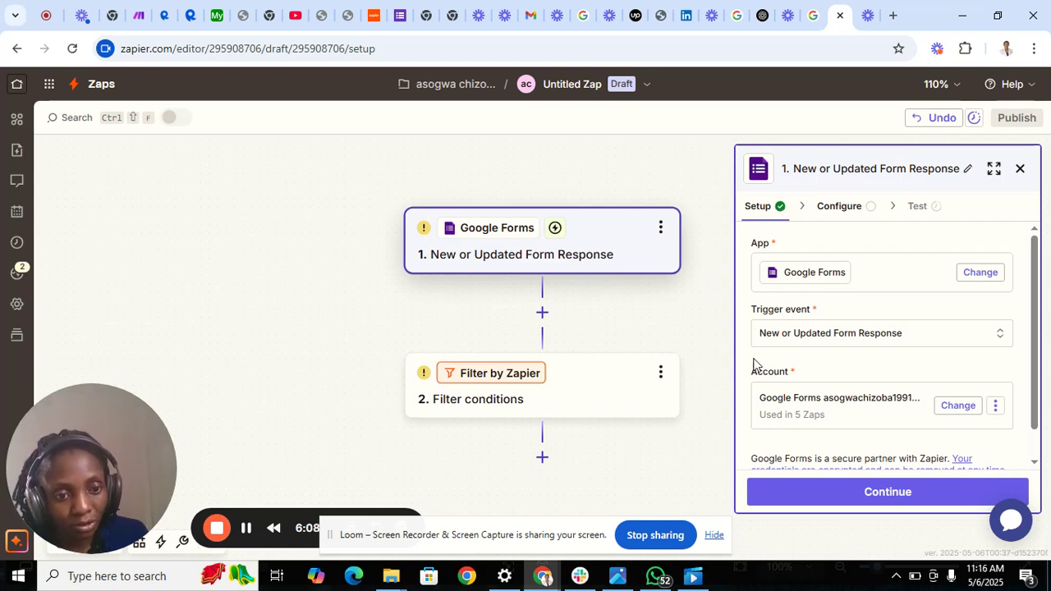
click(811, 491)
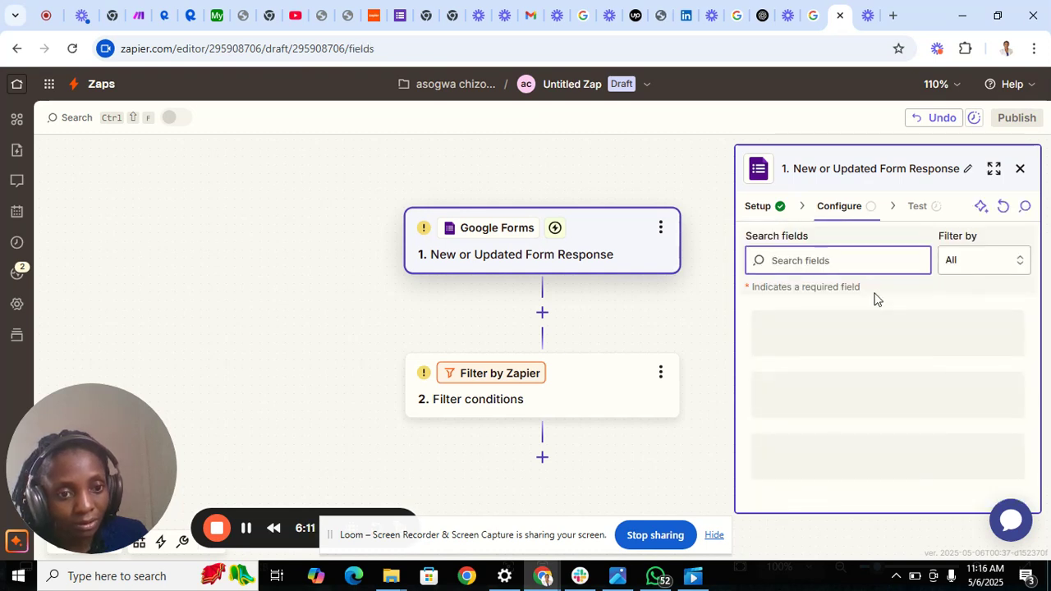
Select Party Invite as the trigger's form and proceed to the trigger test.
click(830, 348)
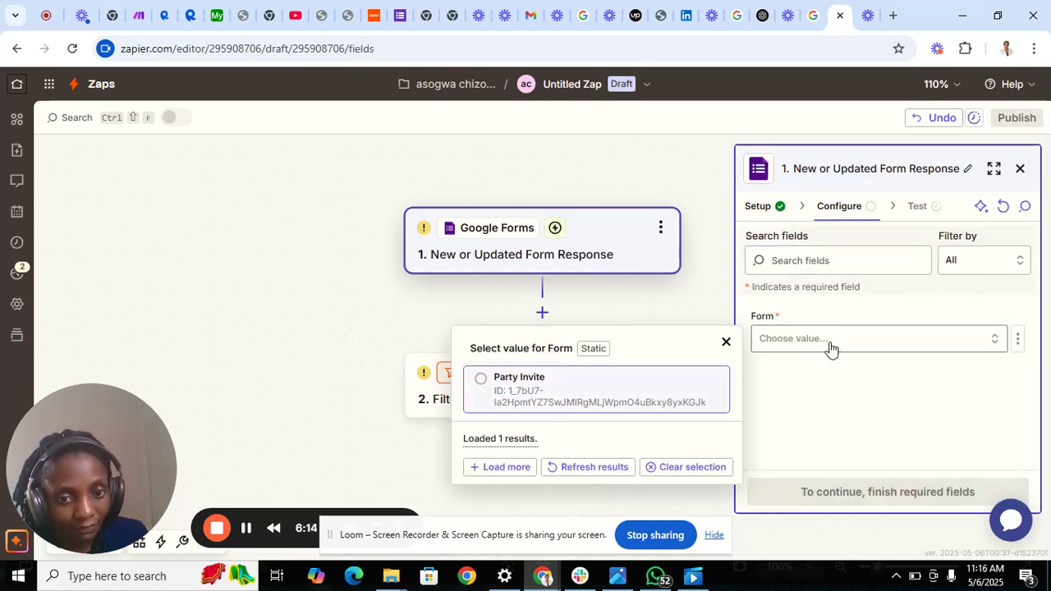
click(646, 406)
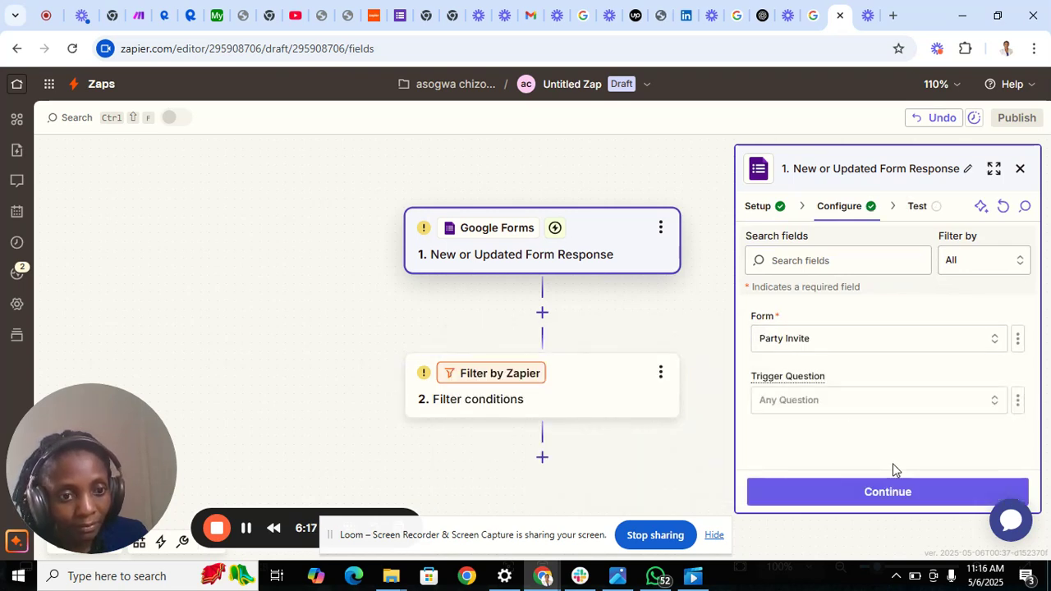
click(873, 491)
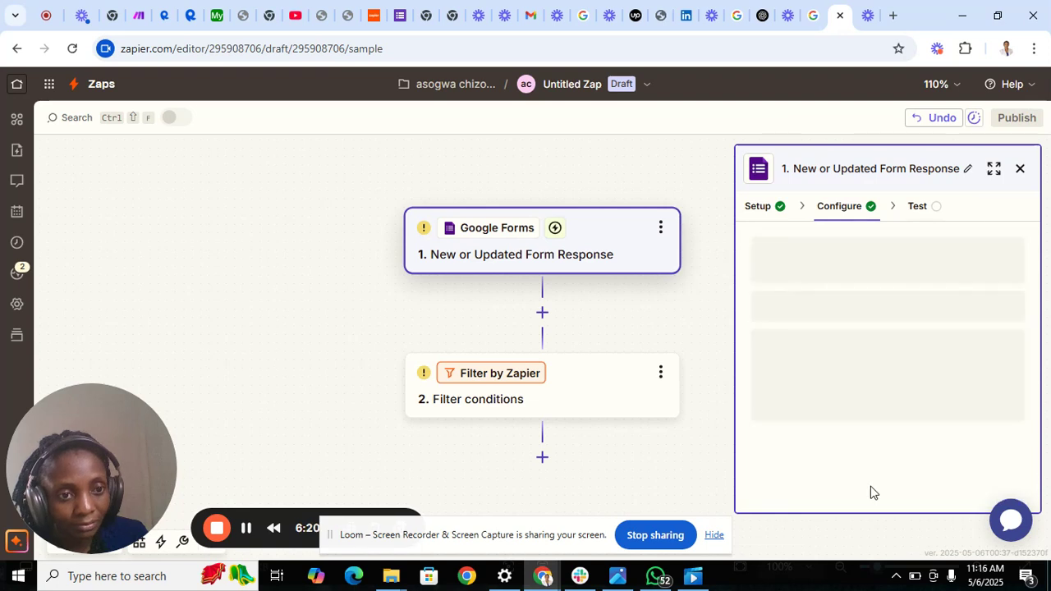
Test the Google Forms trigger and continue with the Form Response A record.
click(873, 491)
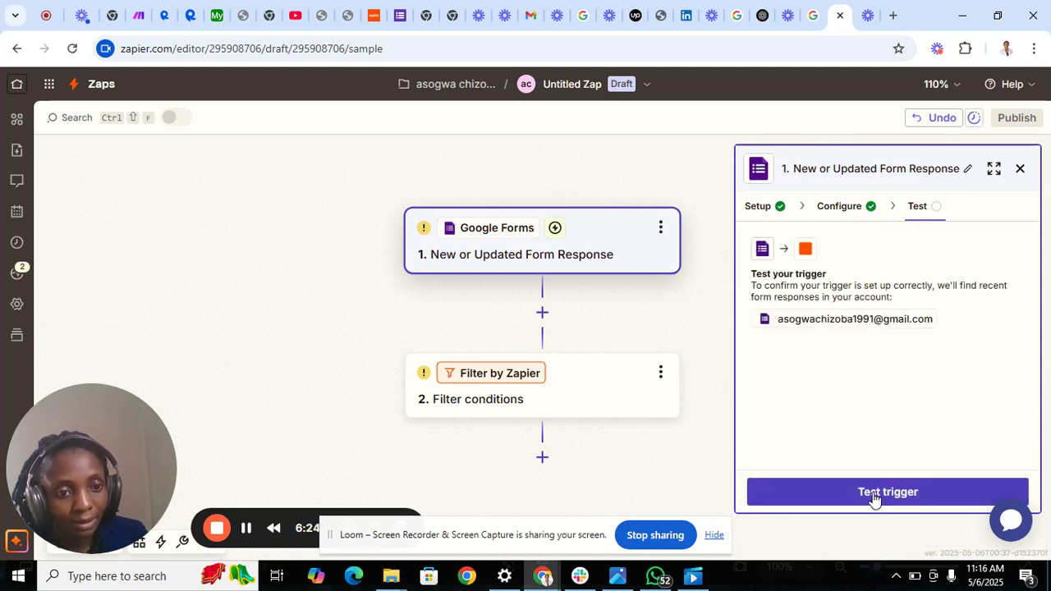
click(875, 495)
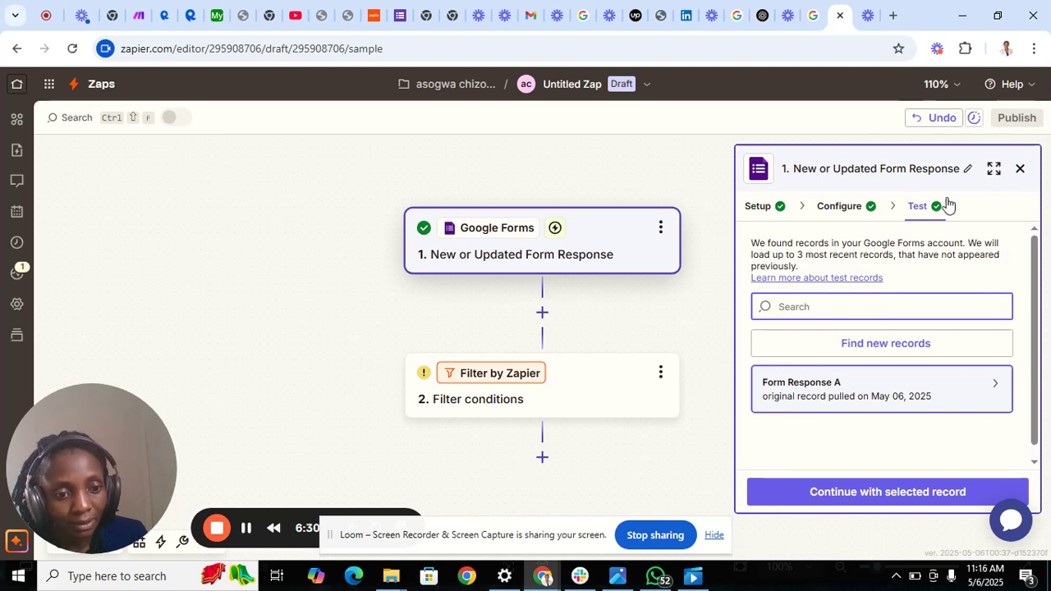
click(795, 492)
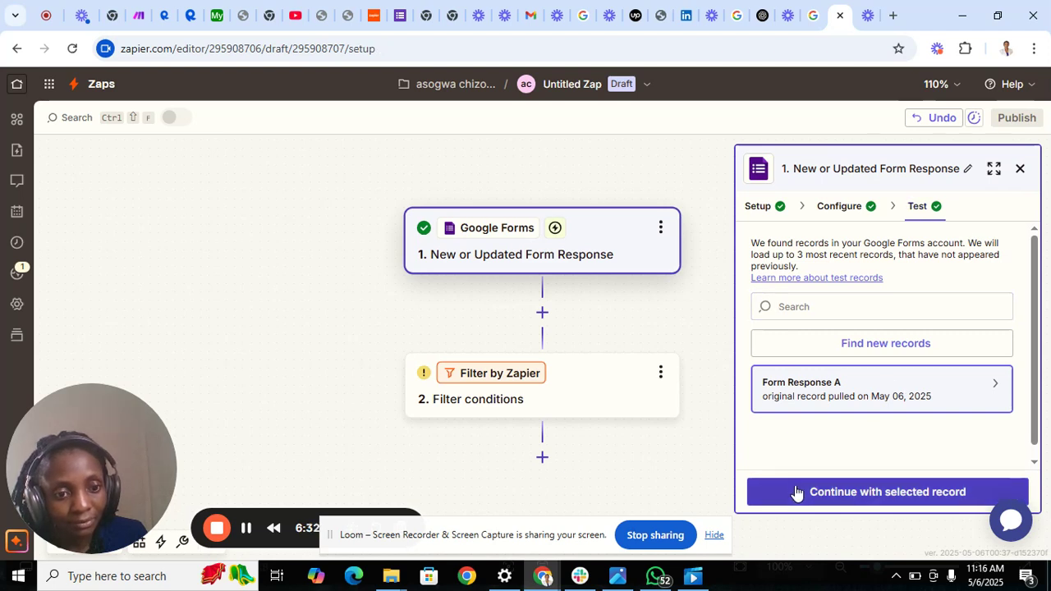
click(856, 500)
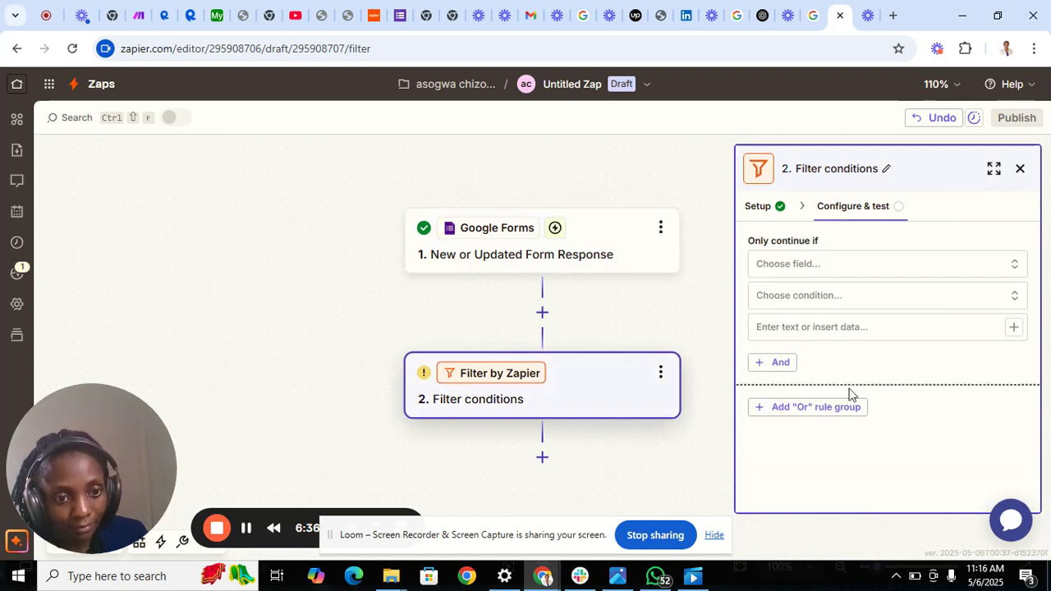
Set the filter rule to check the form response's Create Time with the (Text) Contains condition.
click(819, 276)
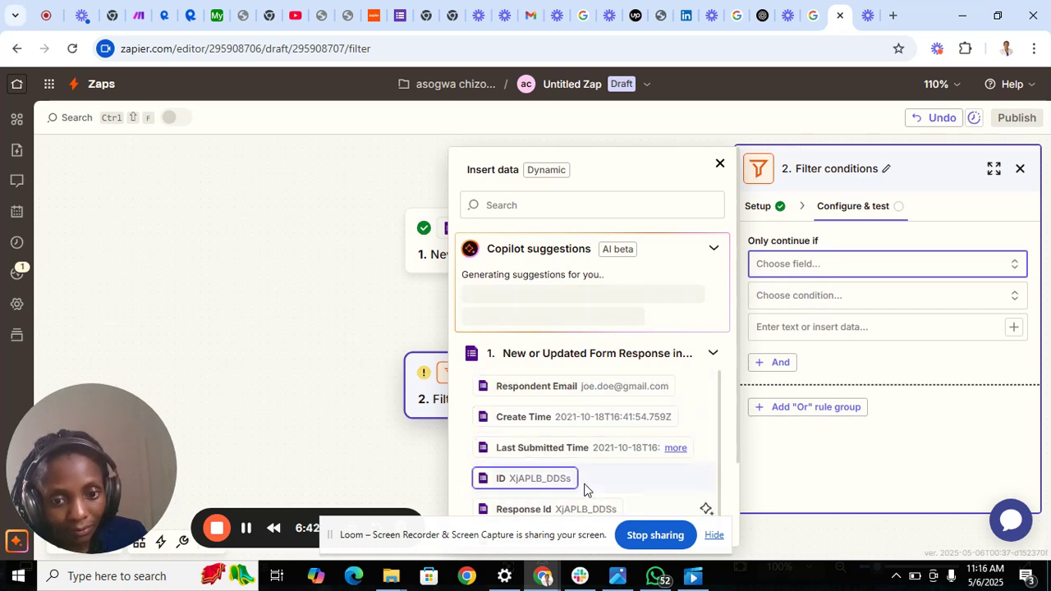
click(576, 427)
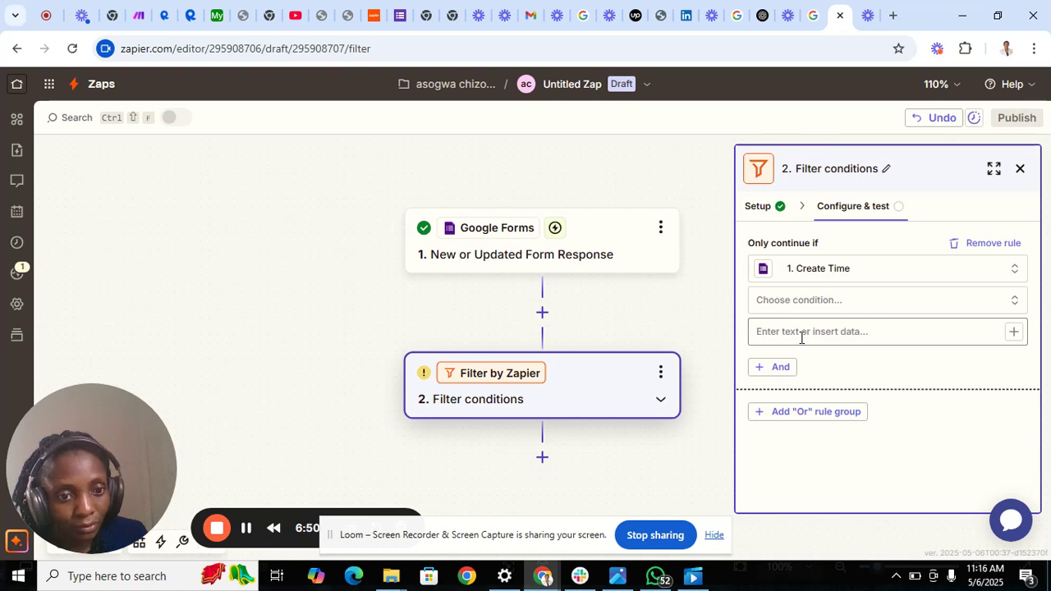
click(851, 331)
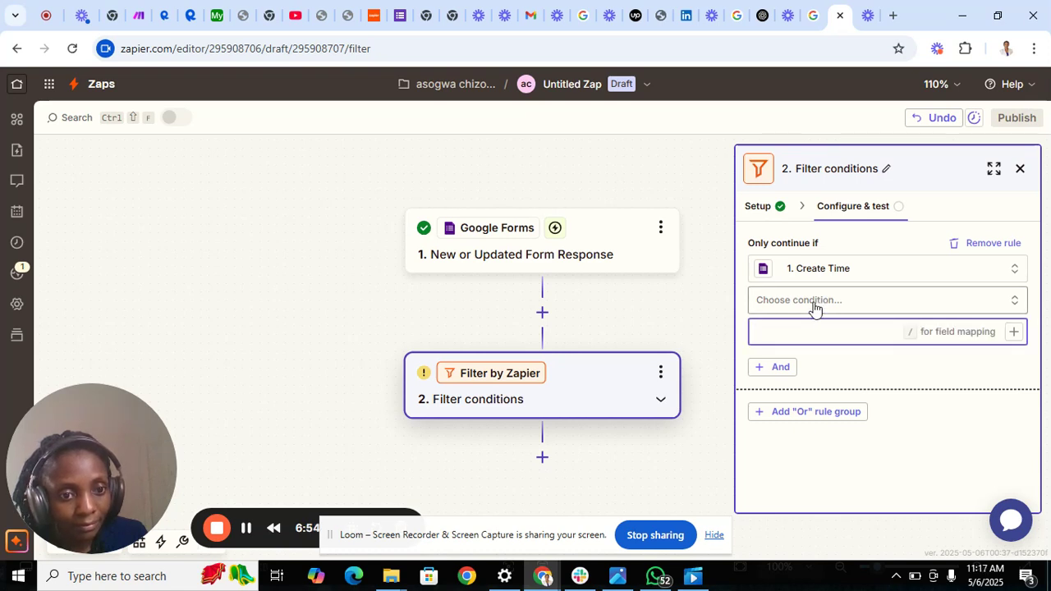
click(815, 304)
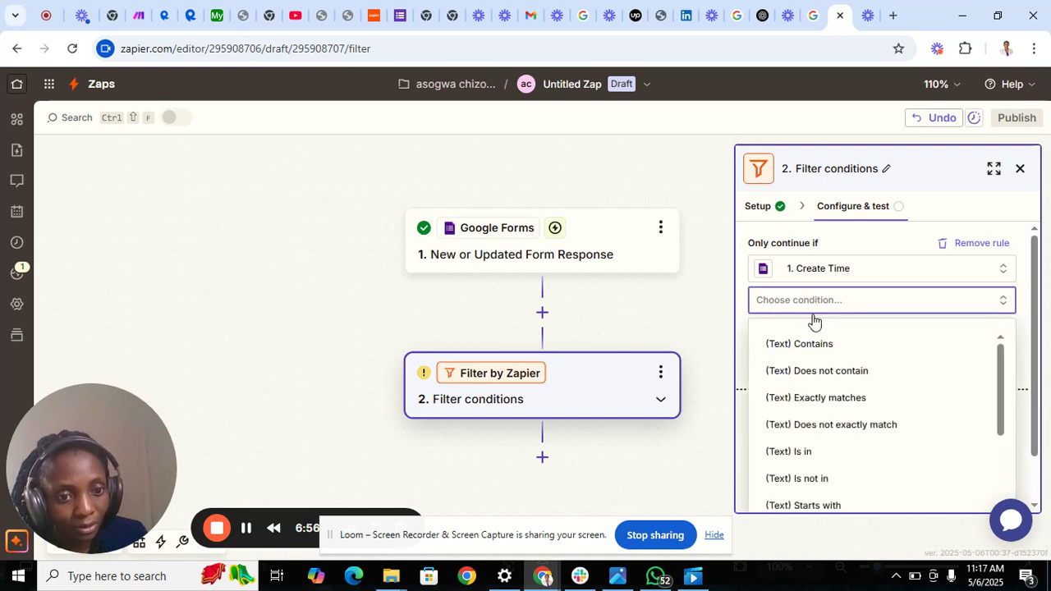
click(801, 345)
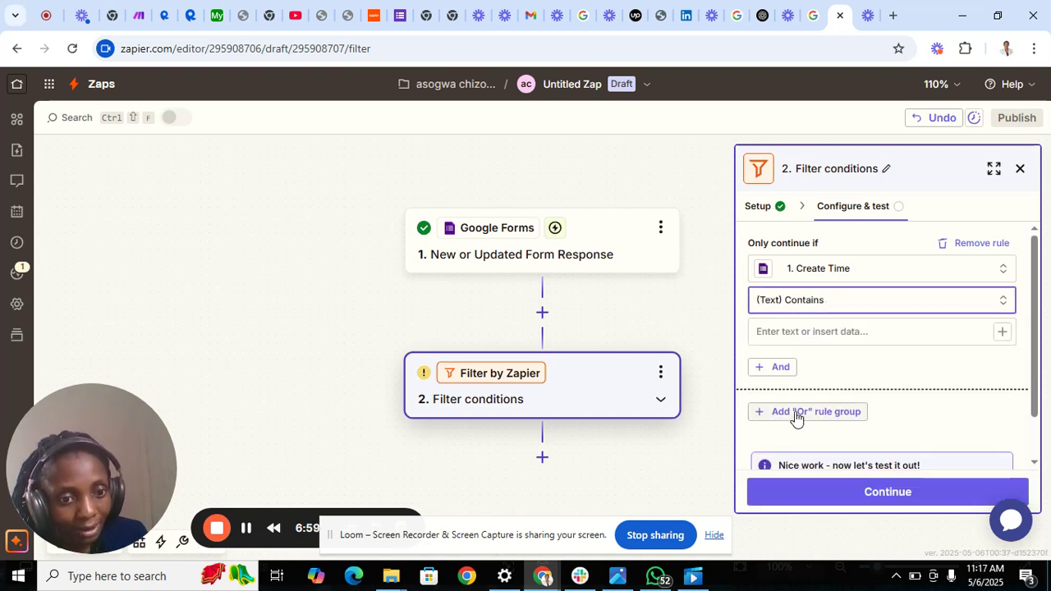
Enter "yes" as the filter rule's comparison text and test the filter step.
click(812, 331)
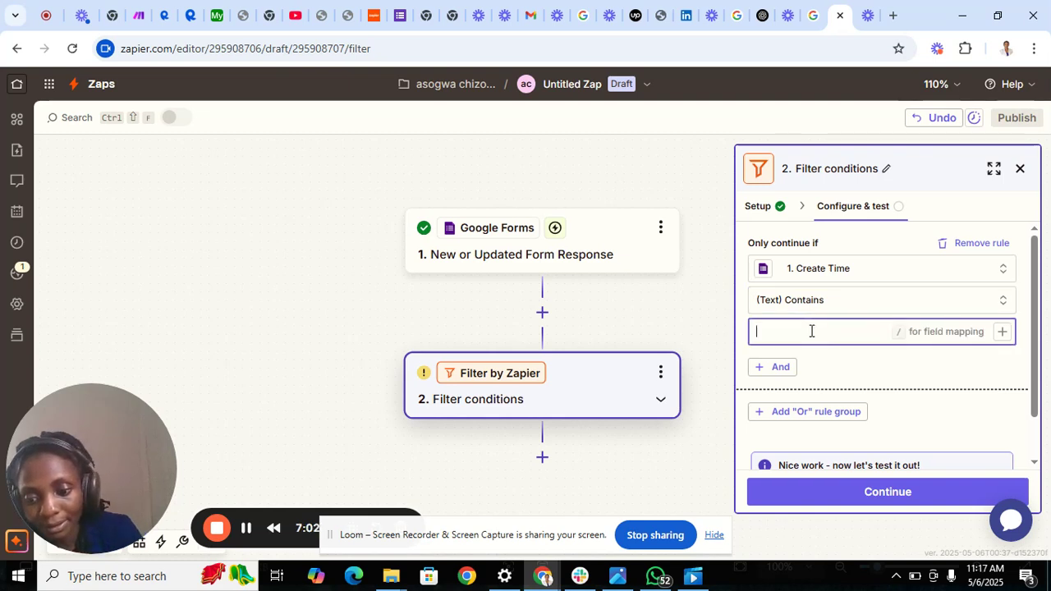
text(yes)
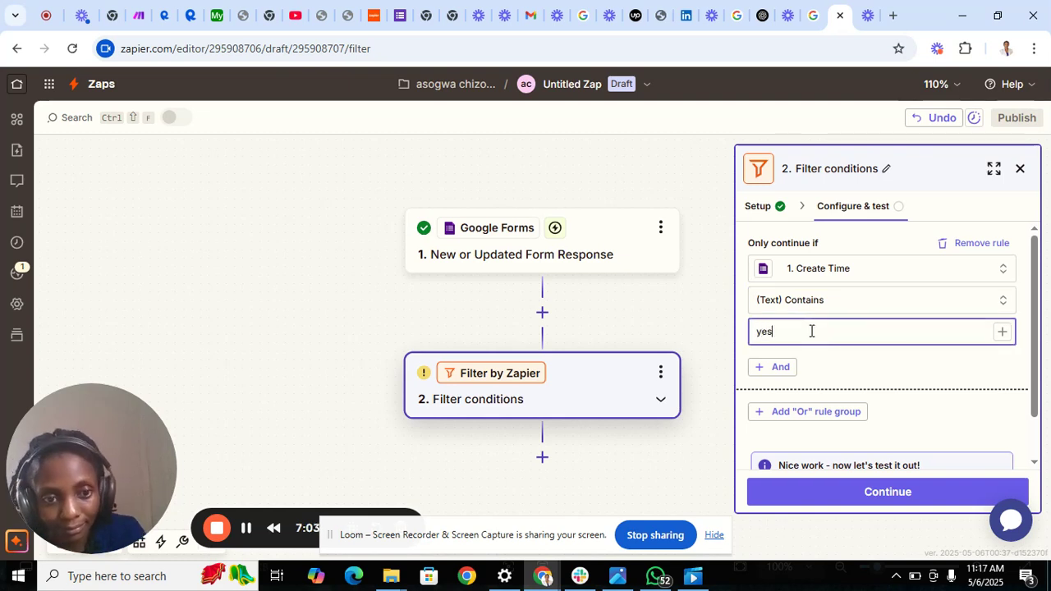
click(840, 490)
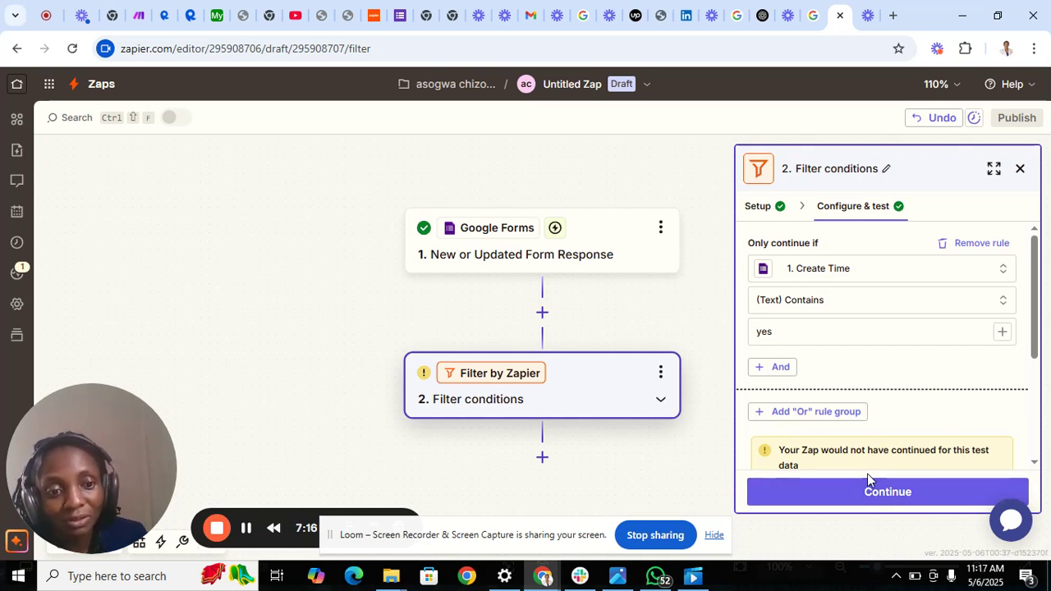
Shorten the filter rule's comparison text to "y" and test the filter step again.
click(830, 330)
key(BackSpace)
key(BackSpace)
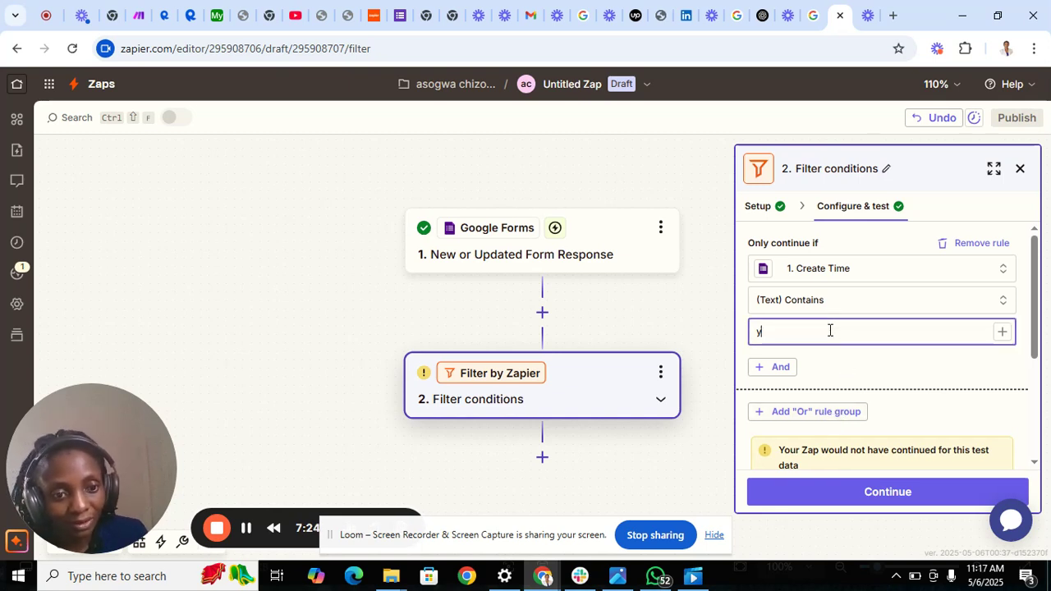
click(814, 496)
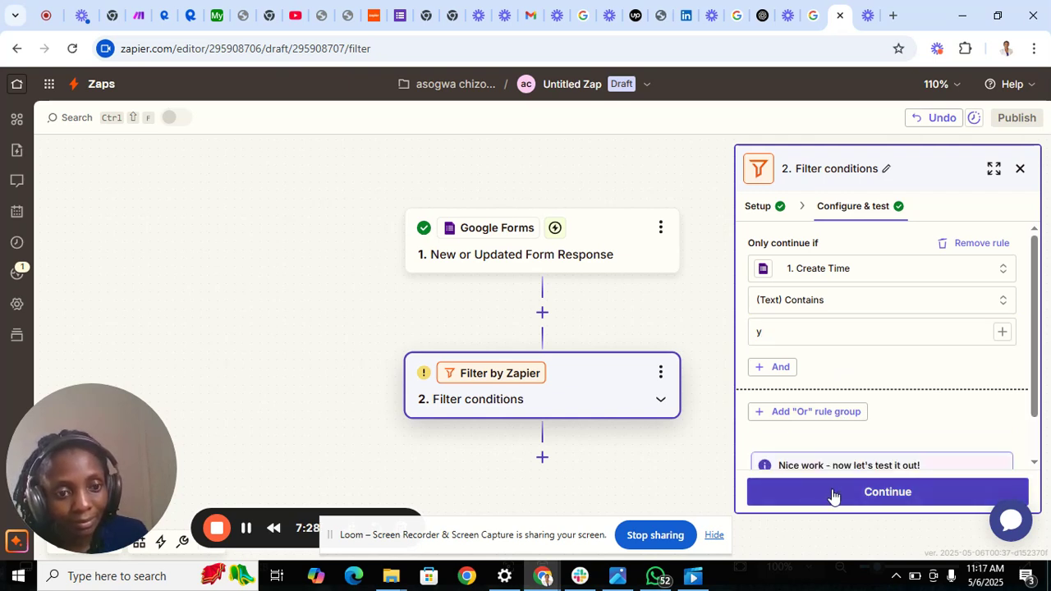
click(831, 489)
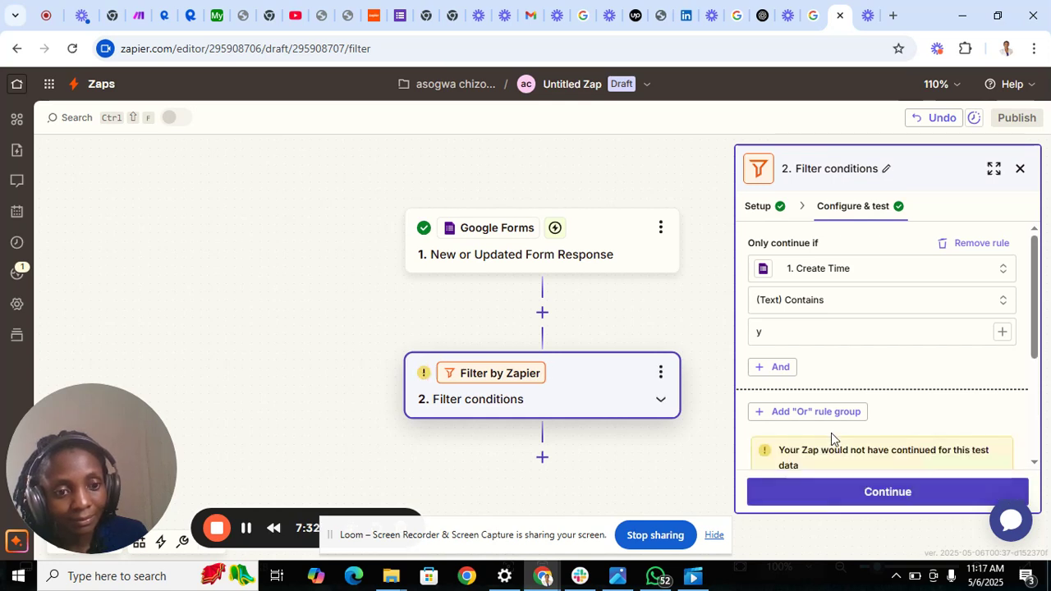
Clear the filter rule's comparison text and close the filter step's configuration.
click(791, 342)
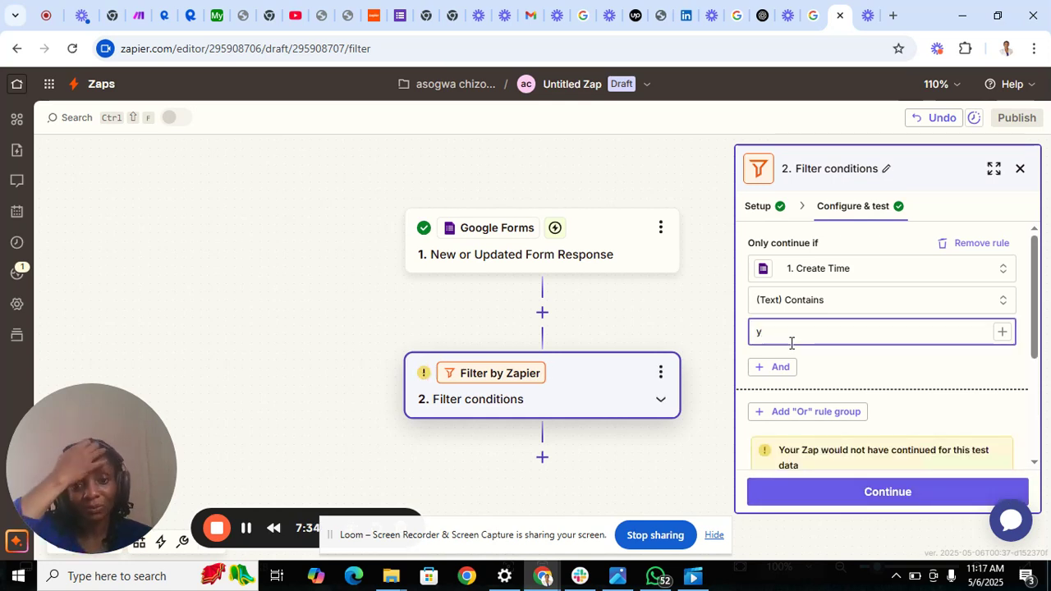
key(BackSpace)
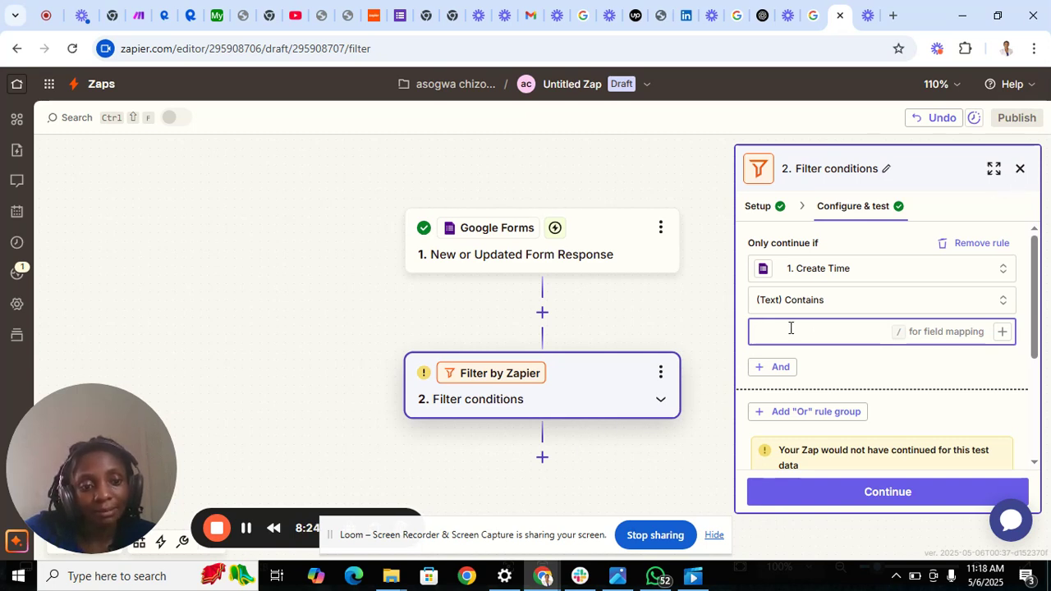
click(1020, 169)
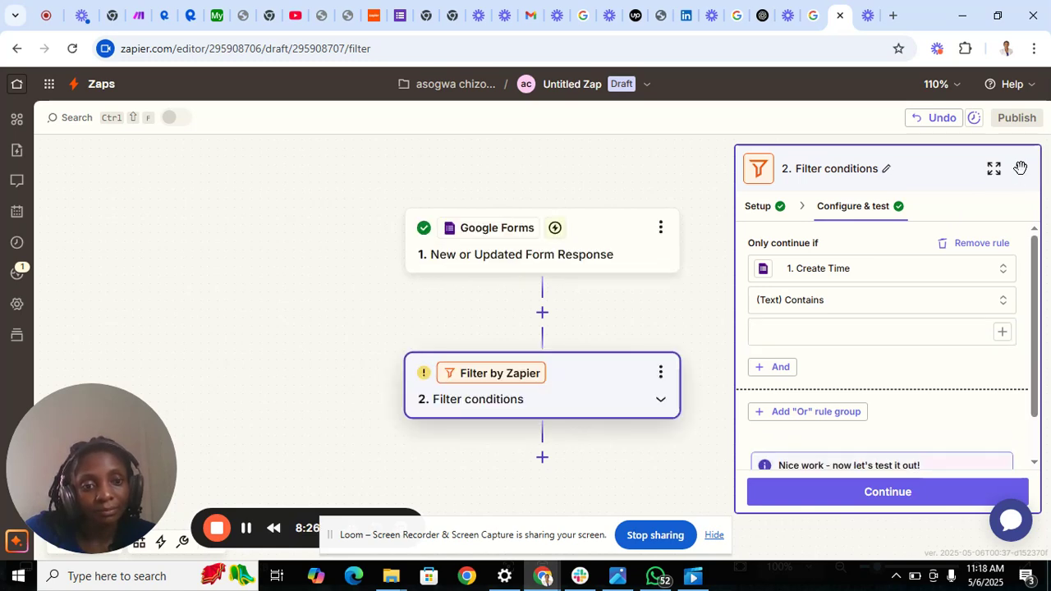
Add the built-in Email tool as the Zap's third step, after the filter.
click(542, 457)
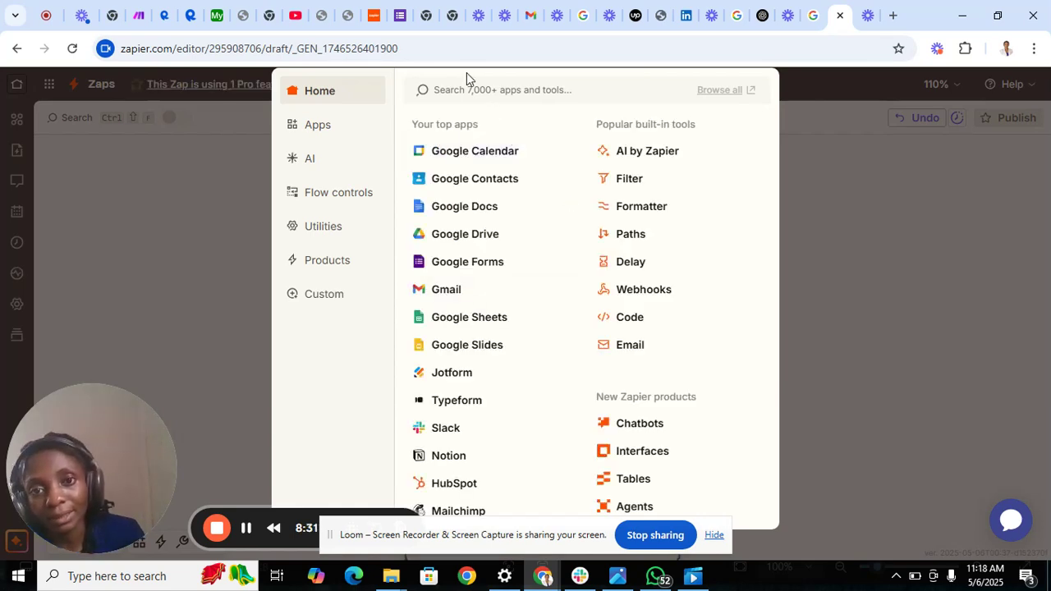
click(629, 346)
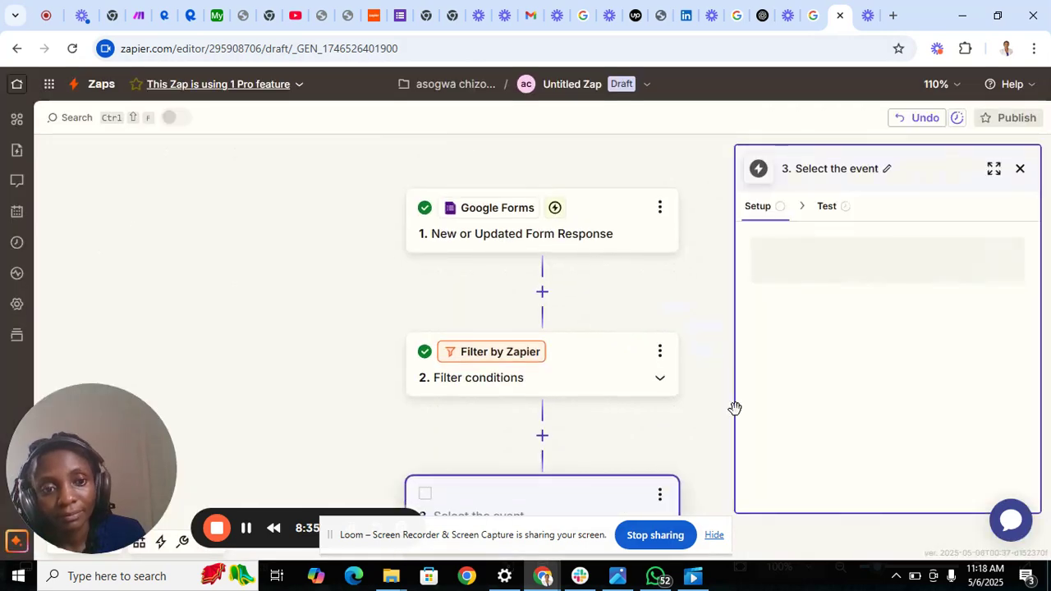